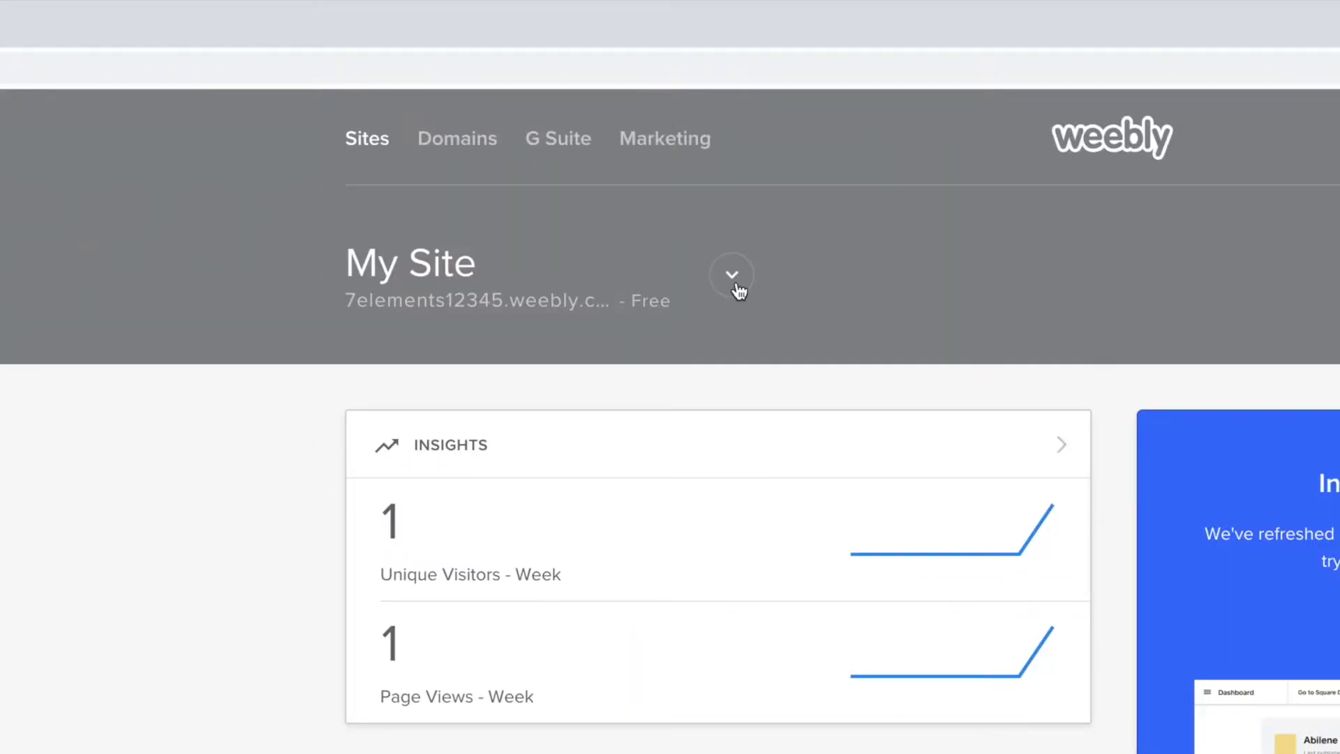
Step: Start a new site from the My Site dropdown's Add Site option
left_click(732, 275)
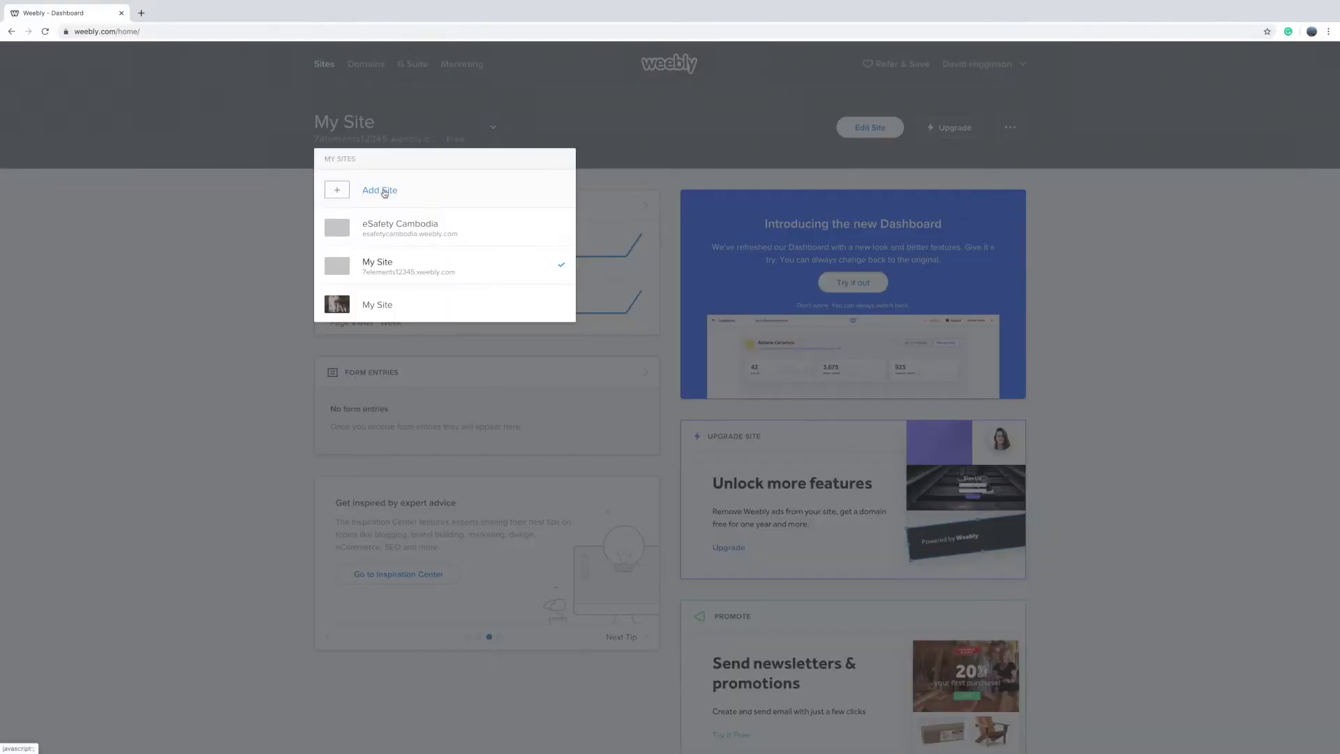
left_click(379, 191)
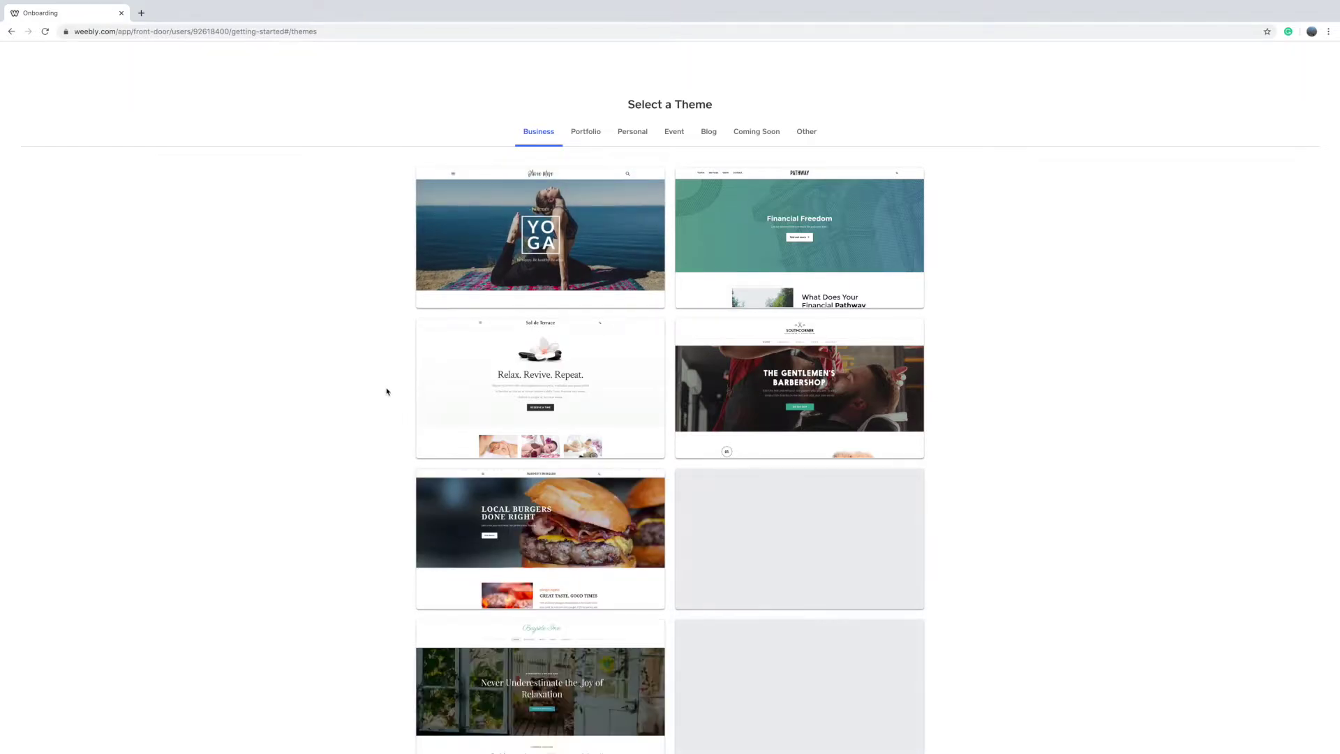
Step: Preview the Muse Technologies theme's Services and About pages, then start editing with it
scroll(386, 392, "down", 3)
scroll(385, 389, "up", 3)
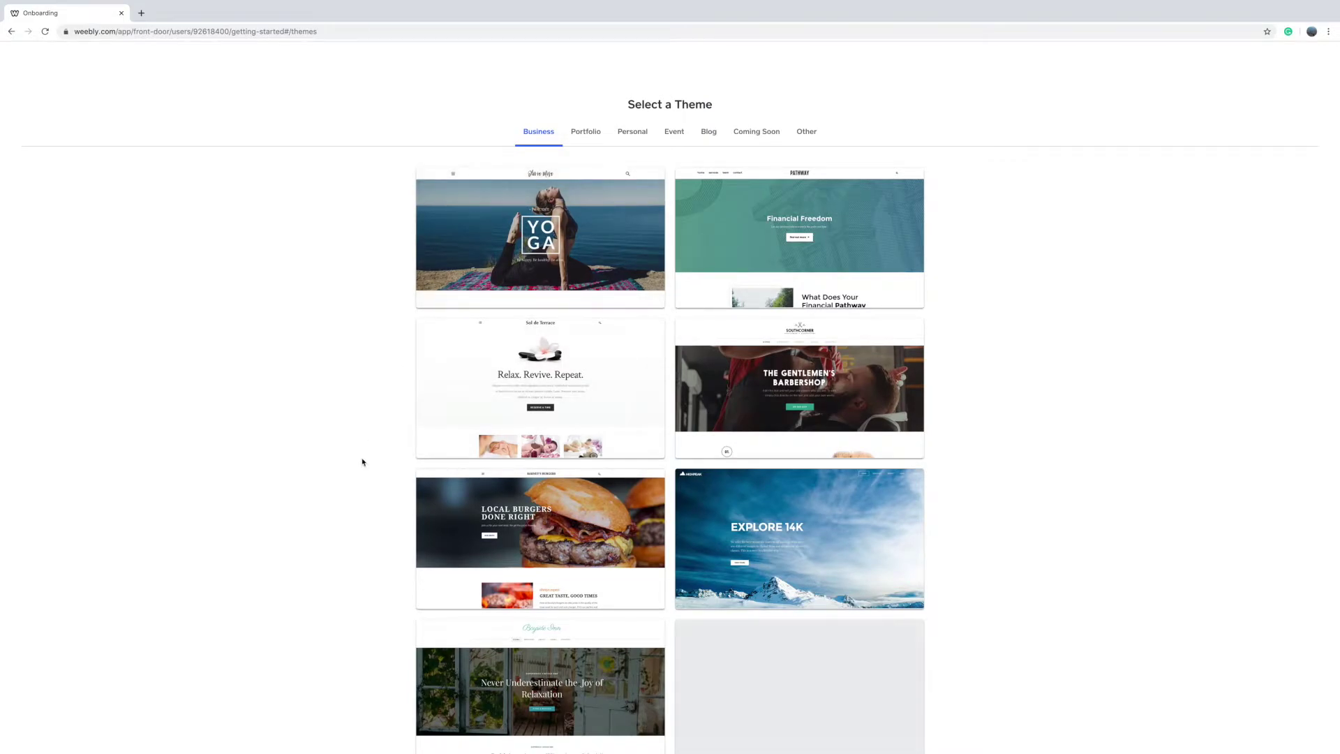
scroll(362, 462, "down", 5)
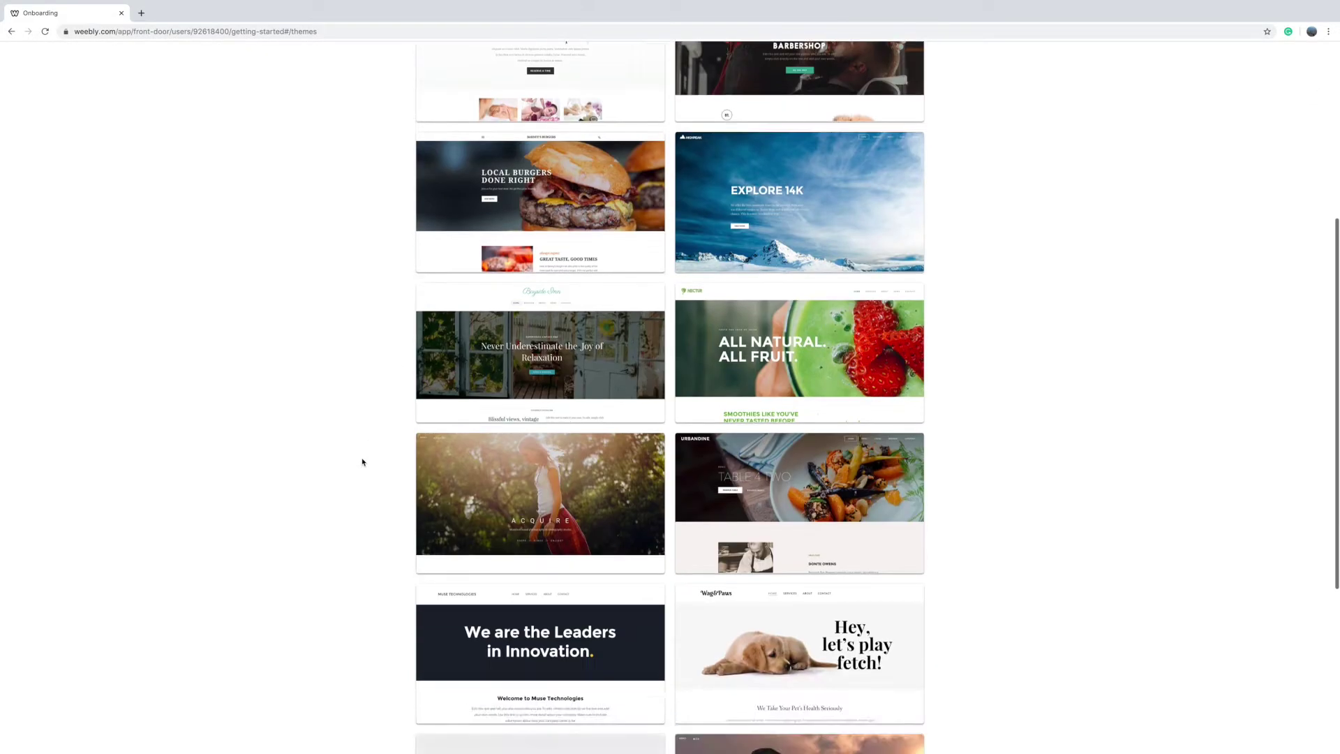
scroll(510, 628, "down", 3)
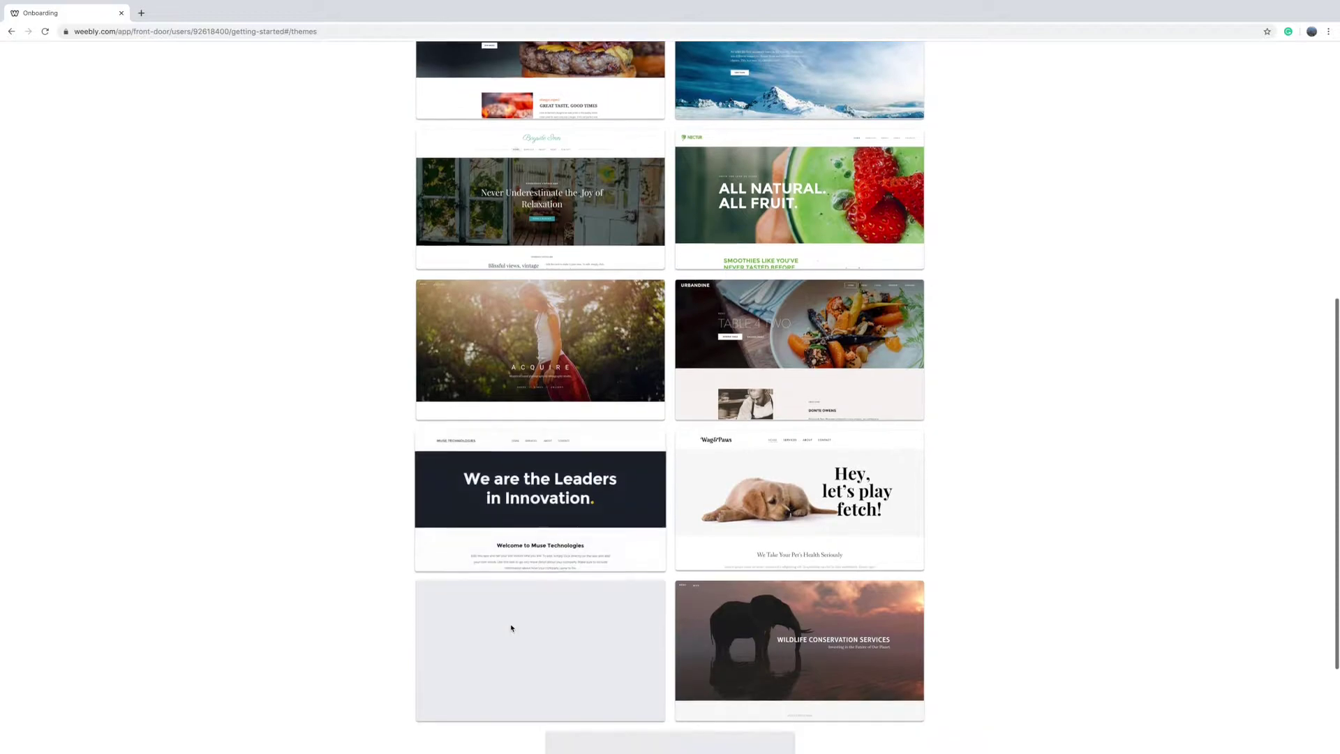
scroll(511, 628, "down", 1)
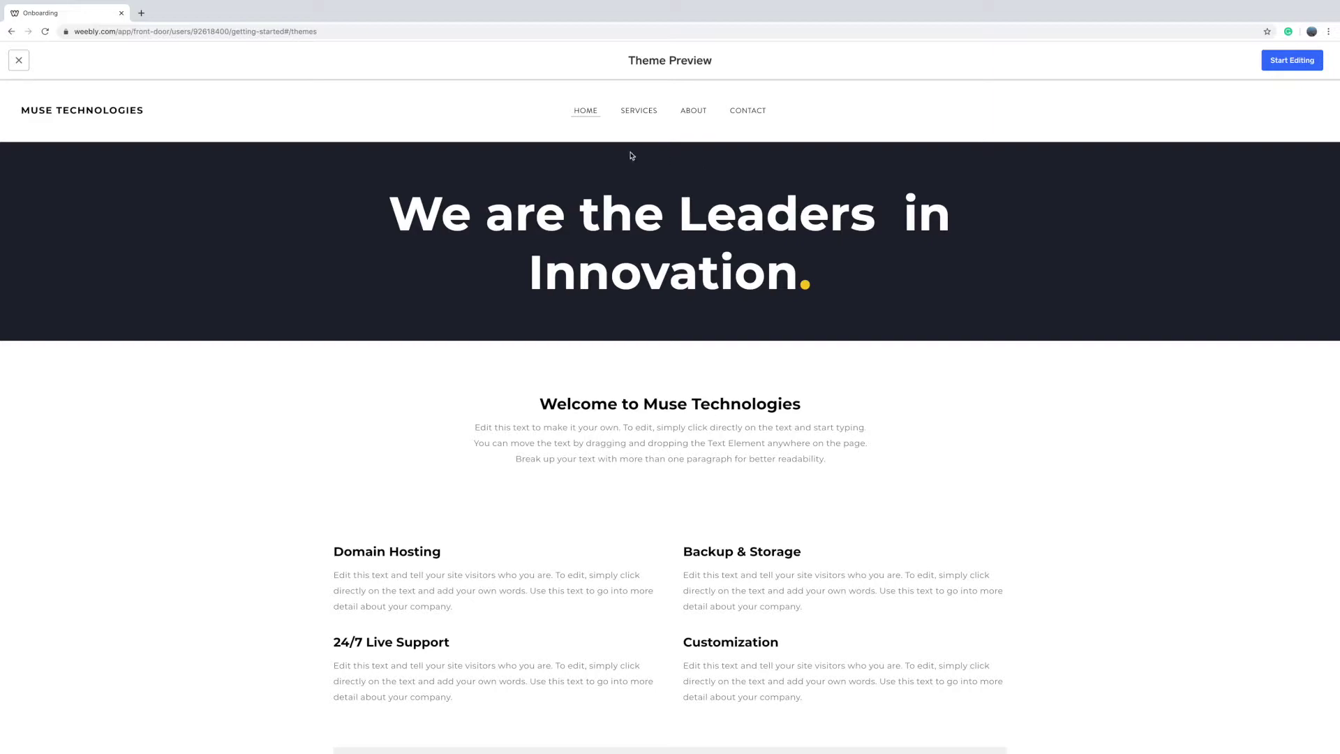
left_click(642, 117)
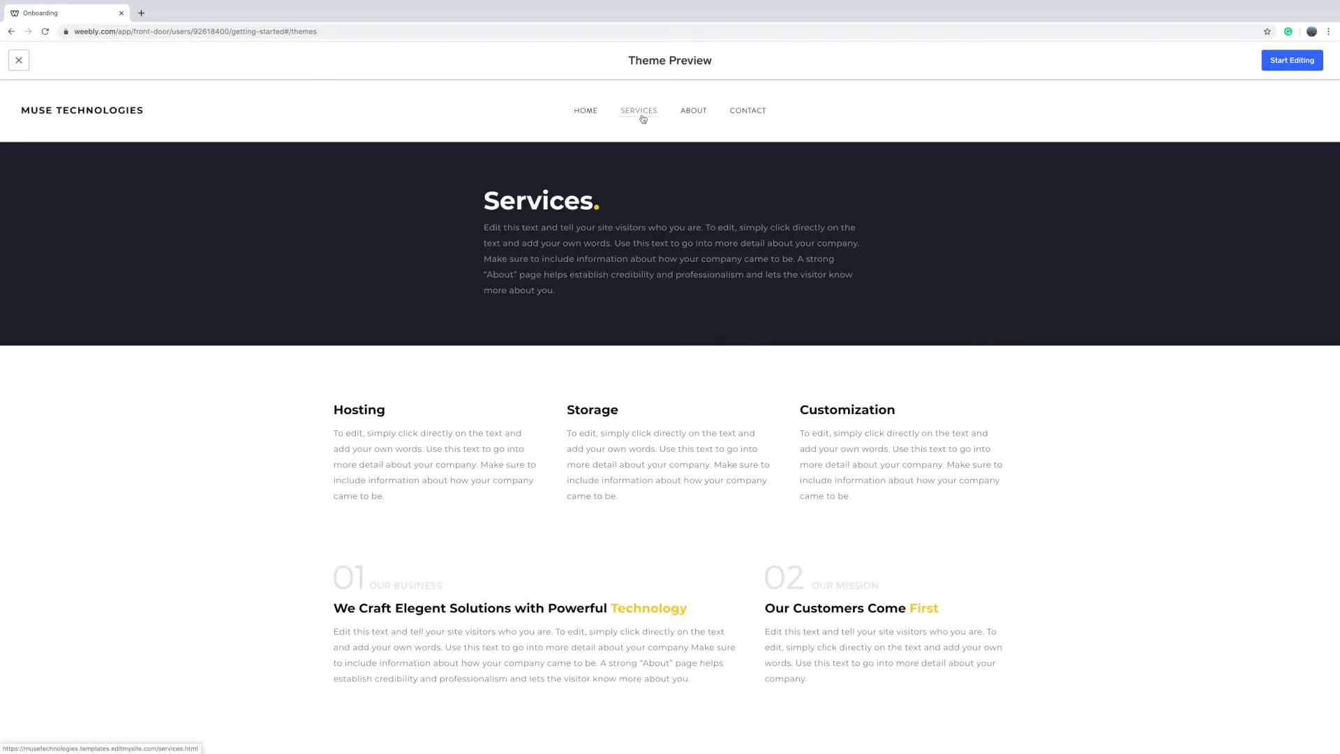
left_click(685, 113)
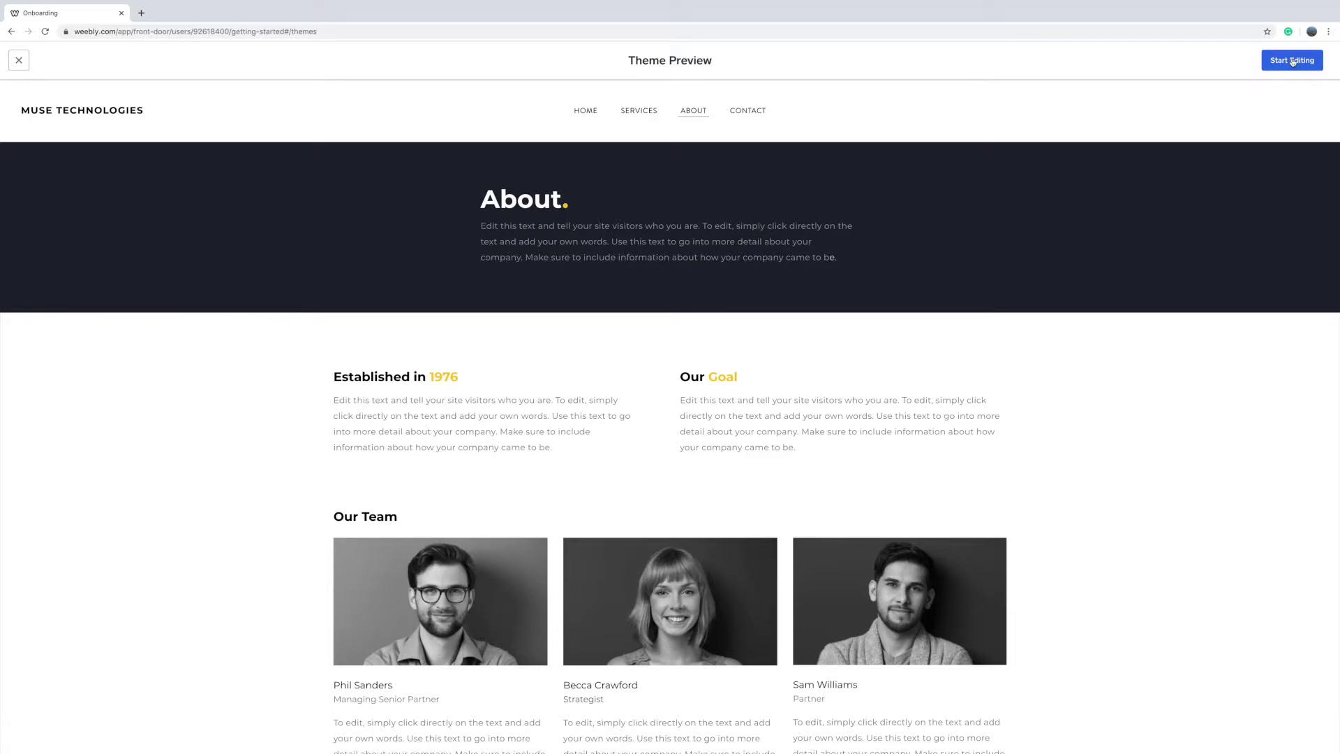
left_click(1292, 61)
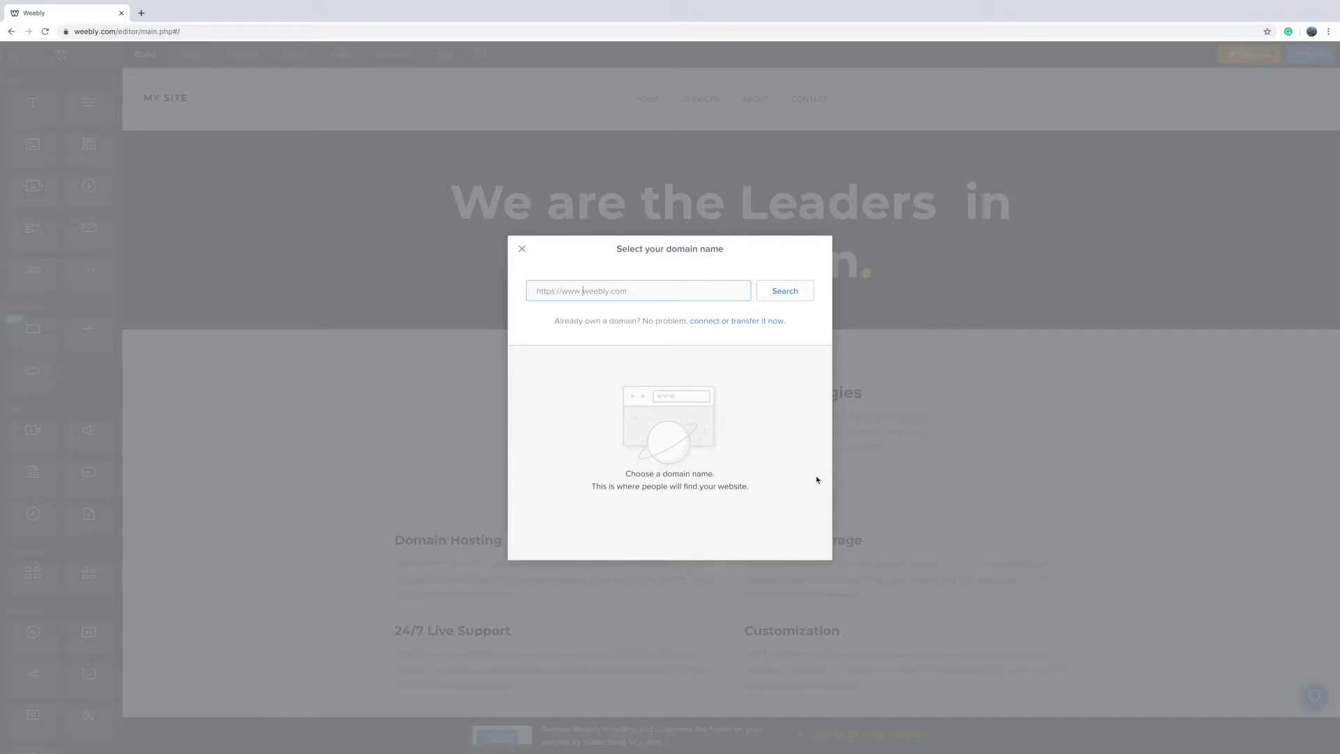
Step: Search for domain scisg612347 and take the free scisg612347.weebly.com subdomain
type("scis")
type("g612345")
key("BackSpace")
left_click(803, 293)
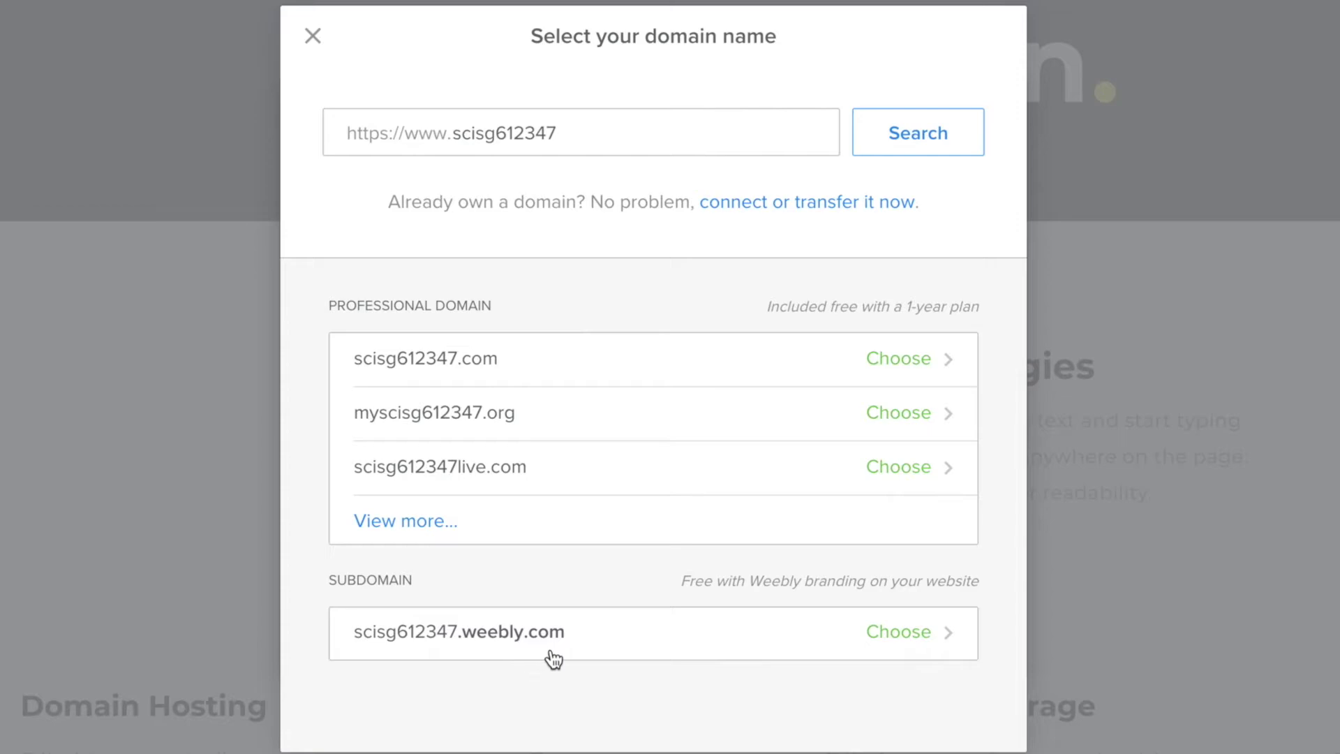
left_click(894, 642)
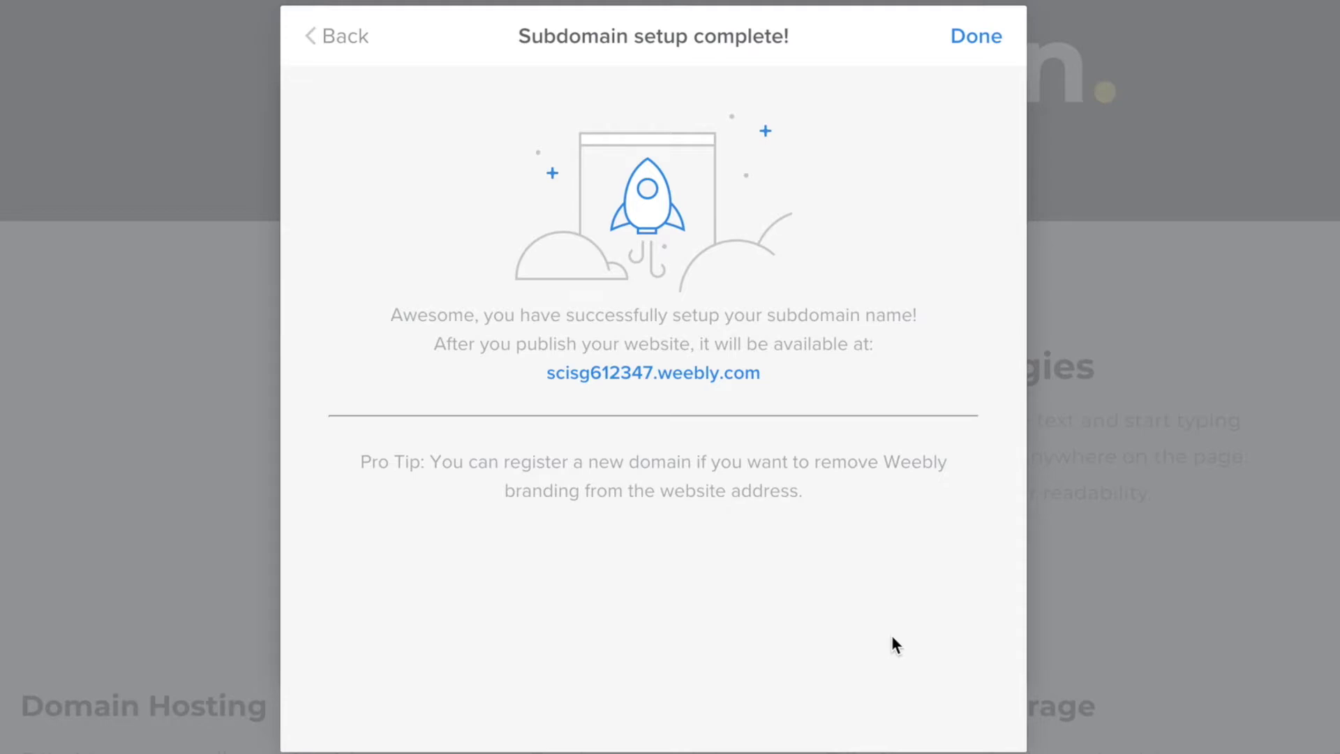
Step: Finish the scisg612347.weebly.com subdomain setup with Done
left_click(965, 41)
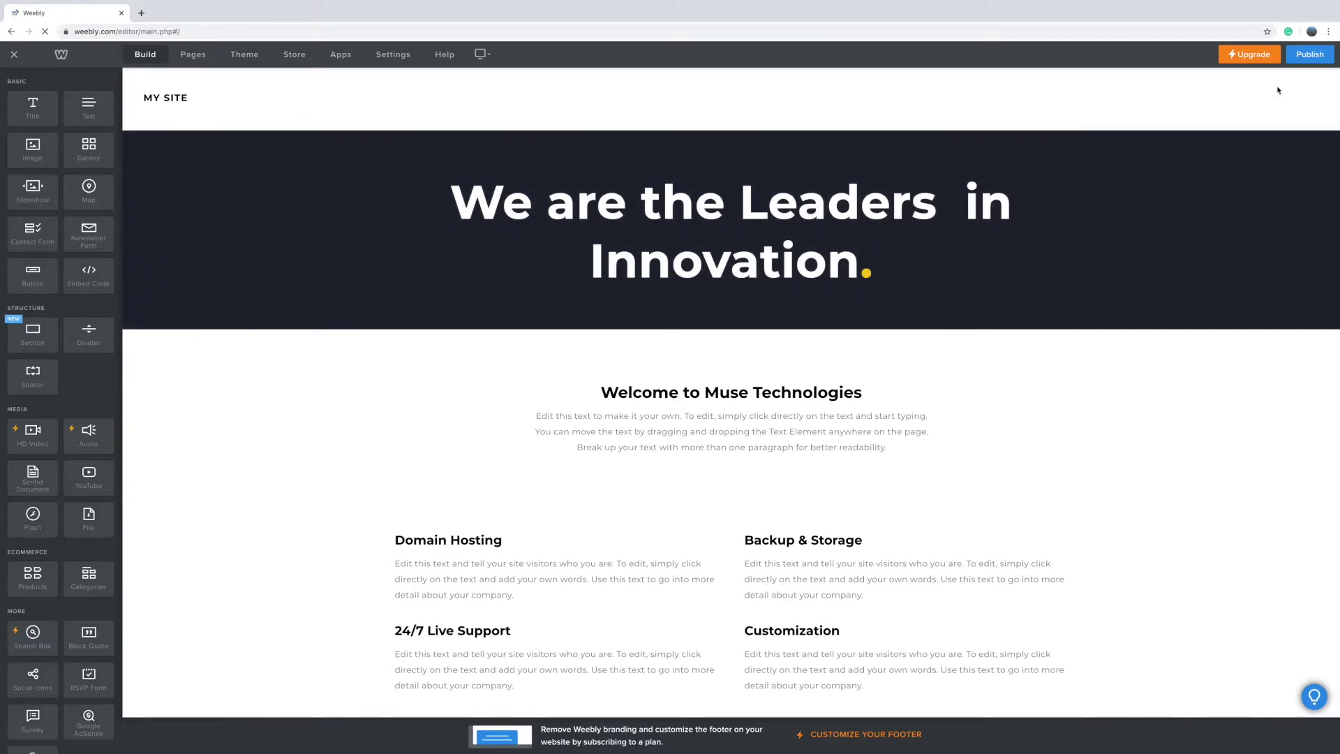
Step: Publish the site and retype the header title as 7 ELEMENTS OF CULTURE
left_click(1309, 56)
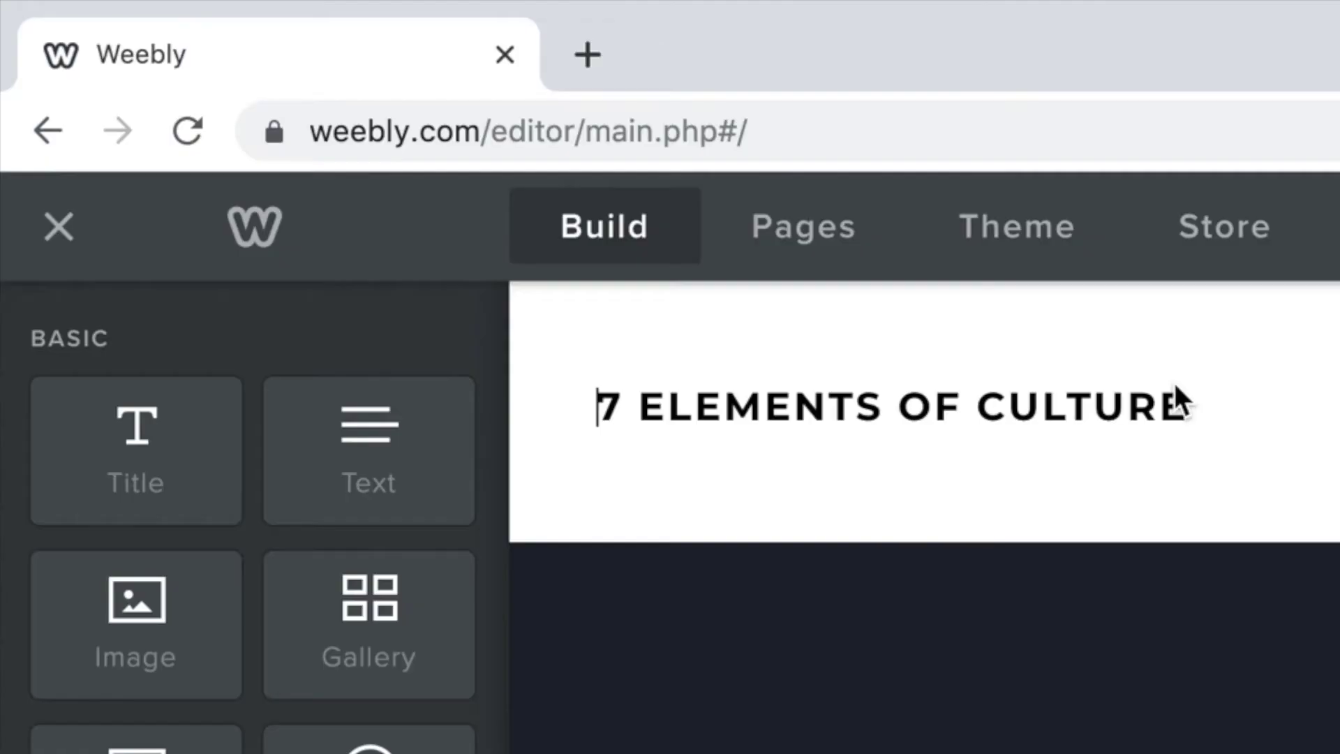
left_click(1179, 404)
left_click(602, 408)
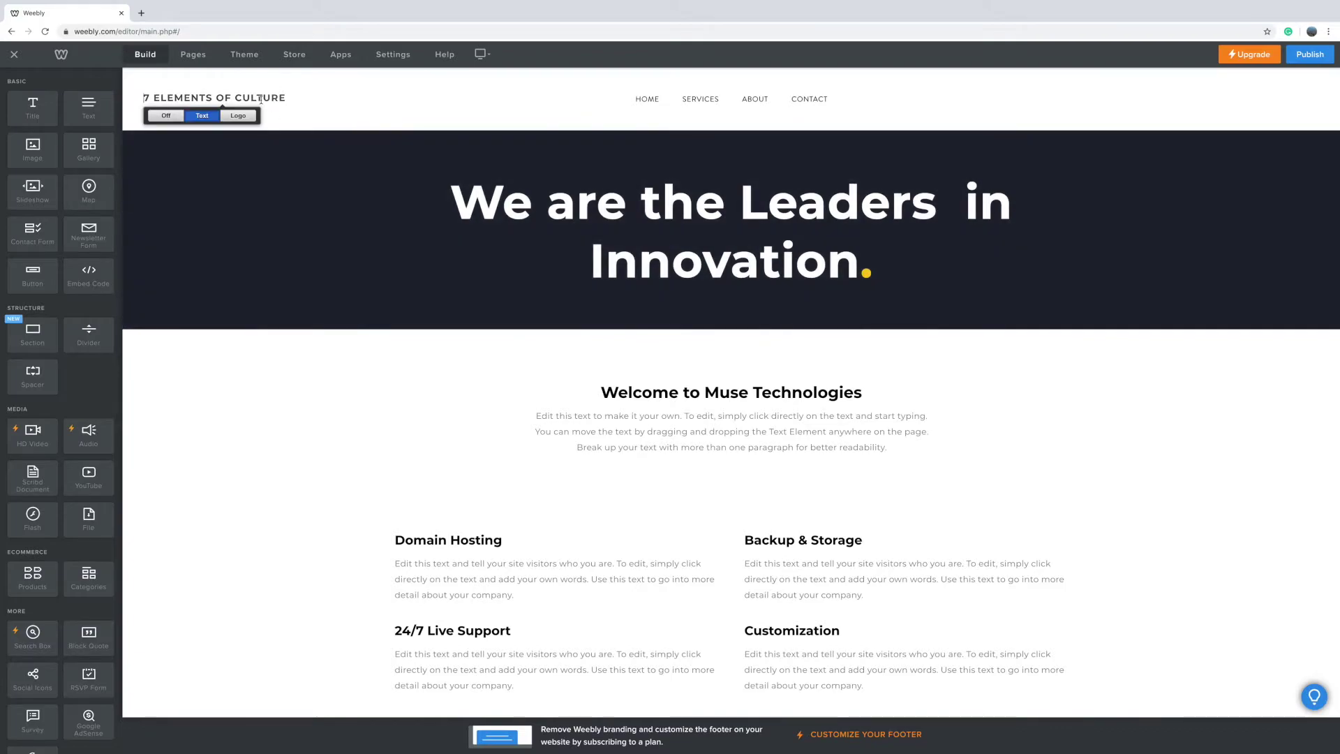
Step: Open Settings, republish the site, and view it live at scisg612347.weebly.com
left_click(387, 58)
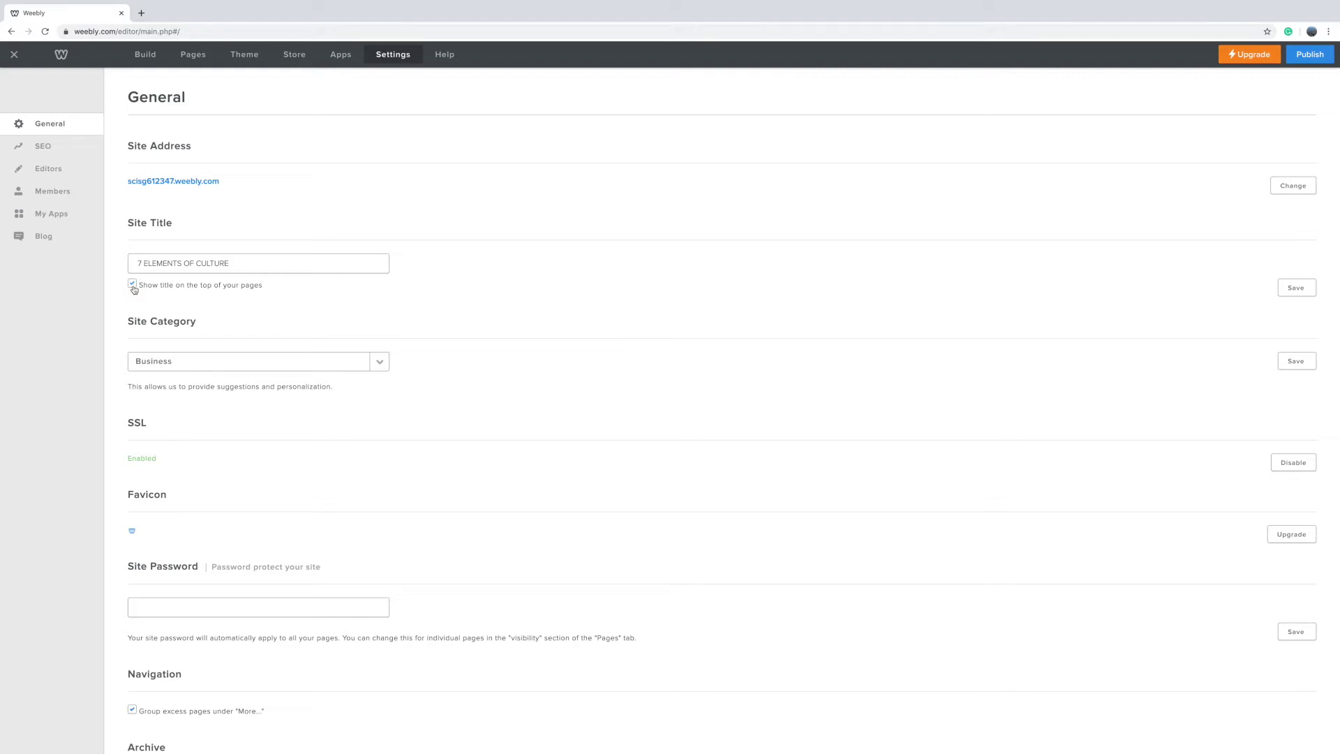
left_click(1310, 55)
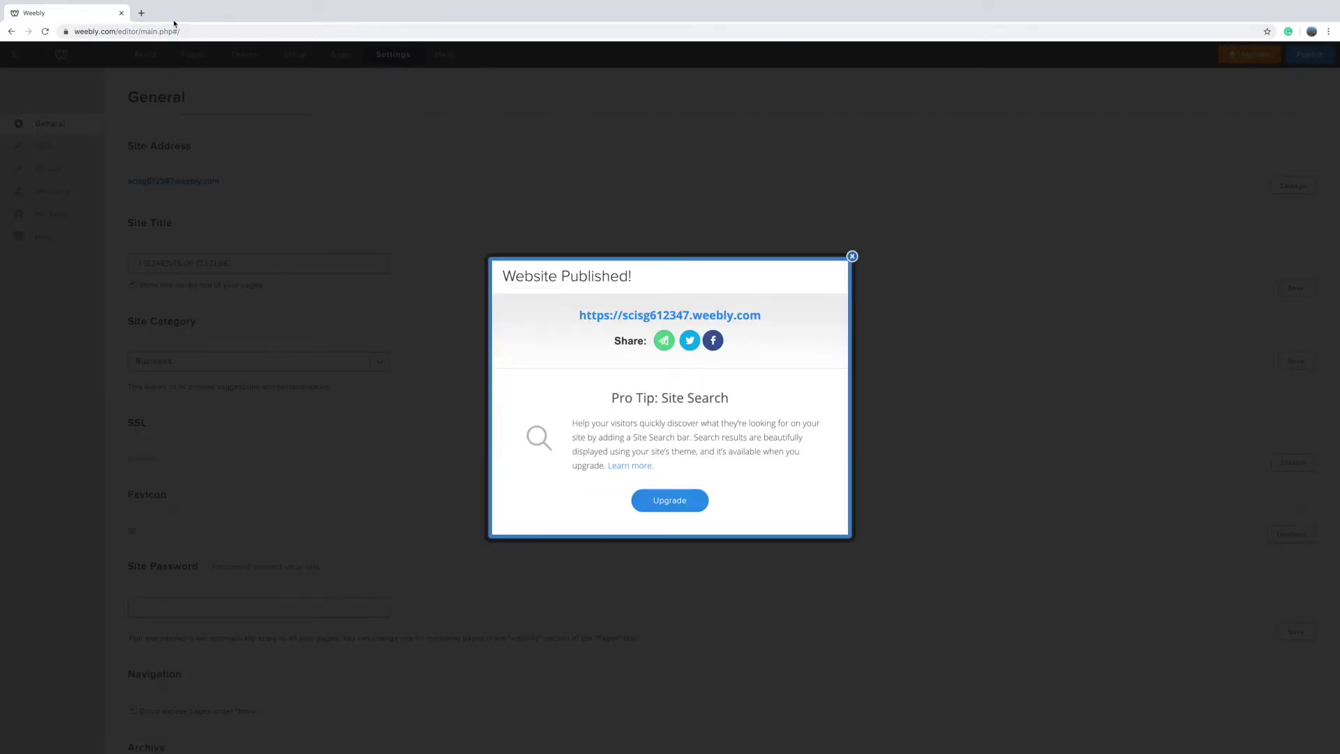
left_click(609, 318)
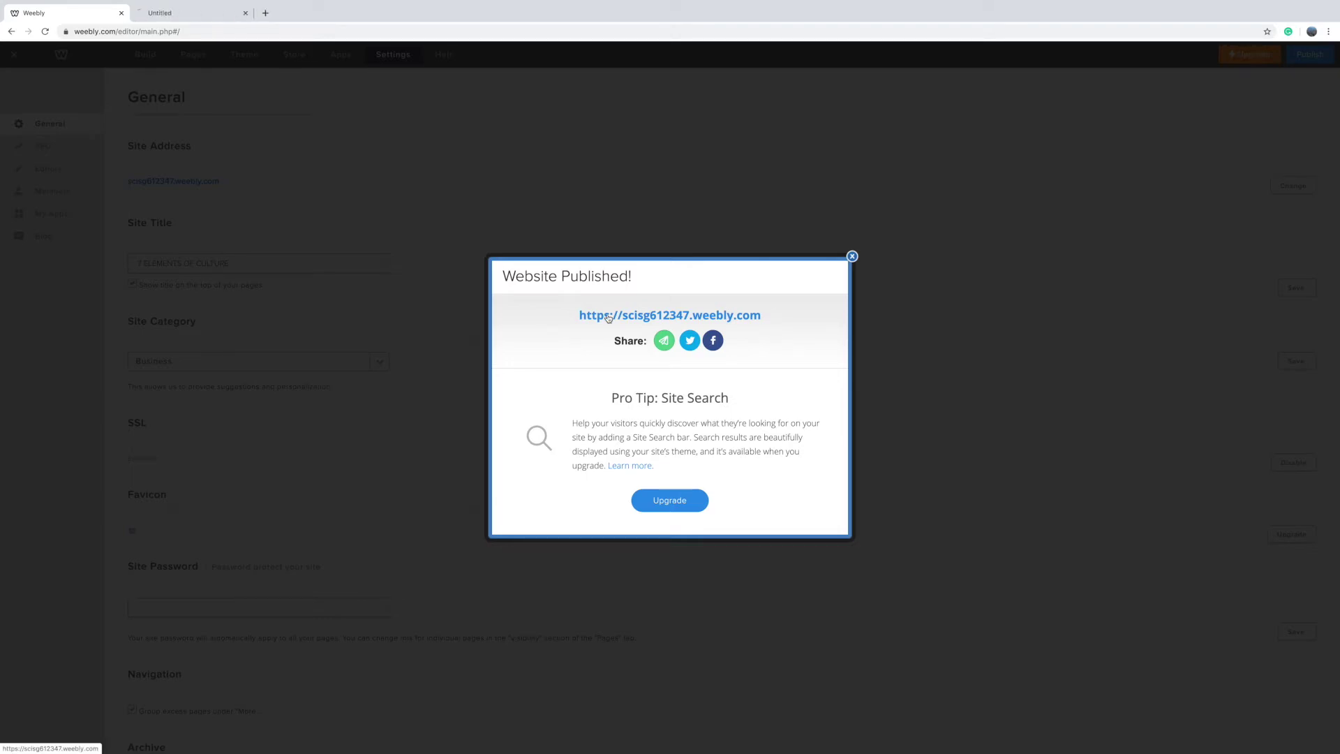
left_click(214, 20)
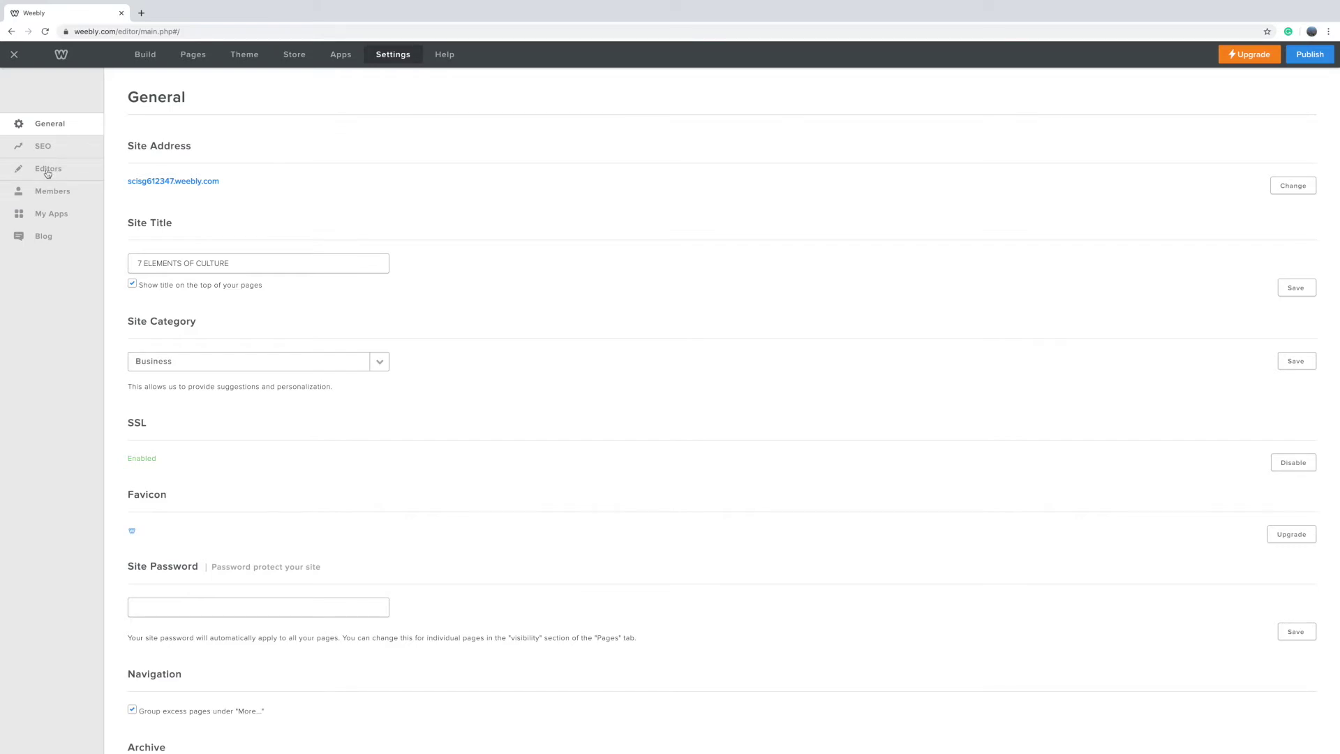
Step: Invite a new editor by e-mail with the Admin role and save the invitation
left_click(47, 174)
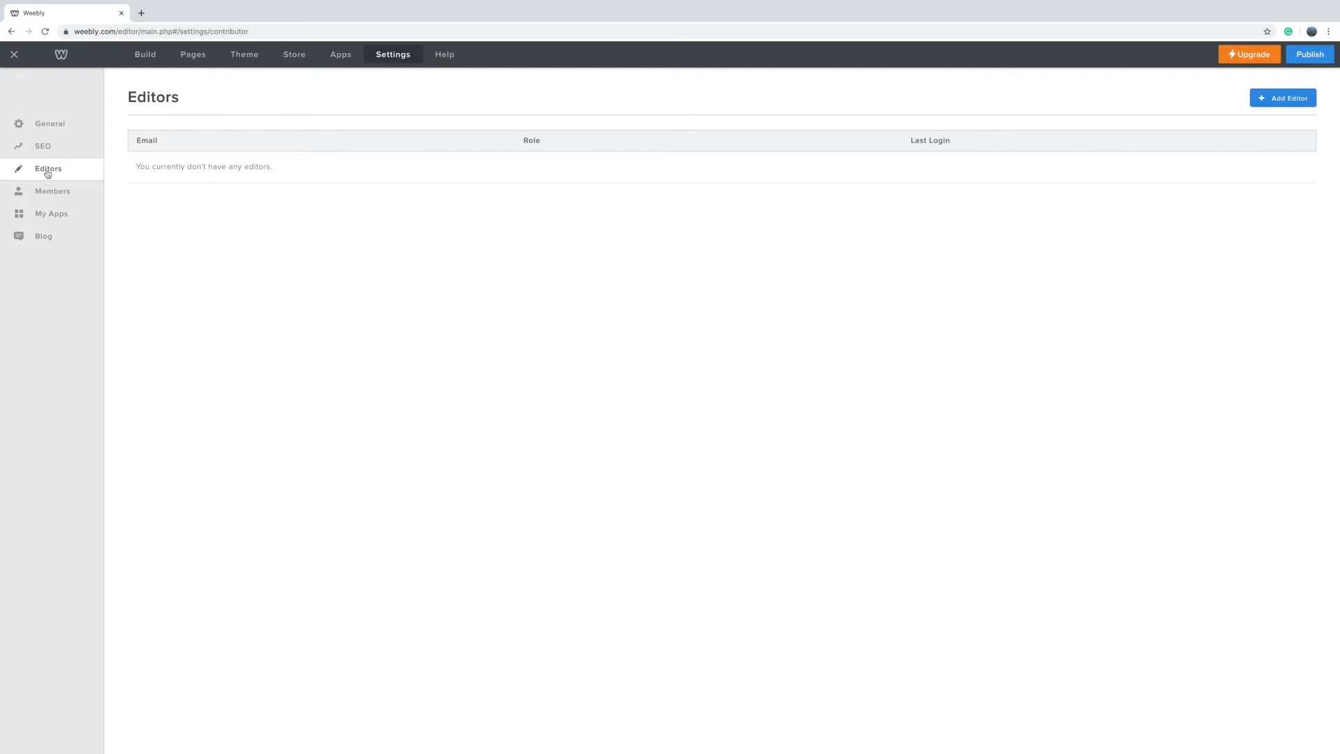
left_click(1260, 103)
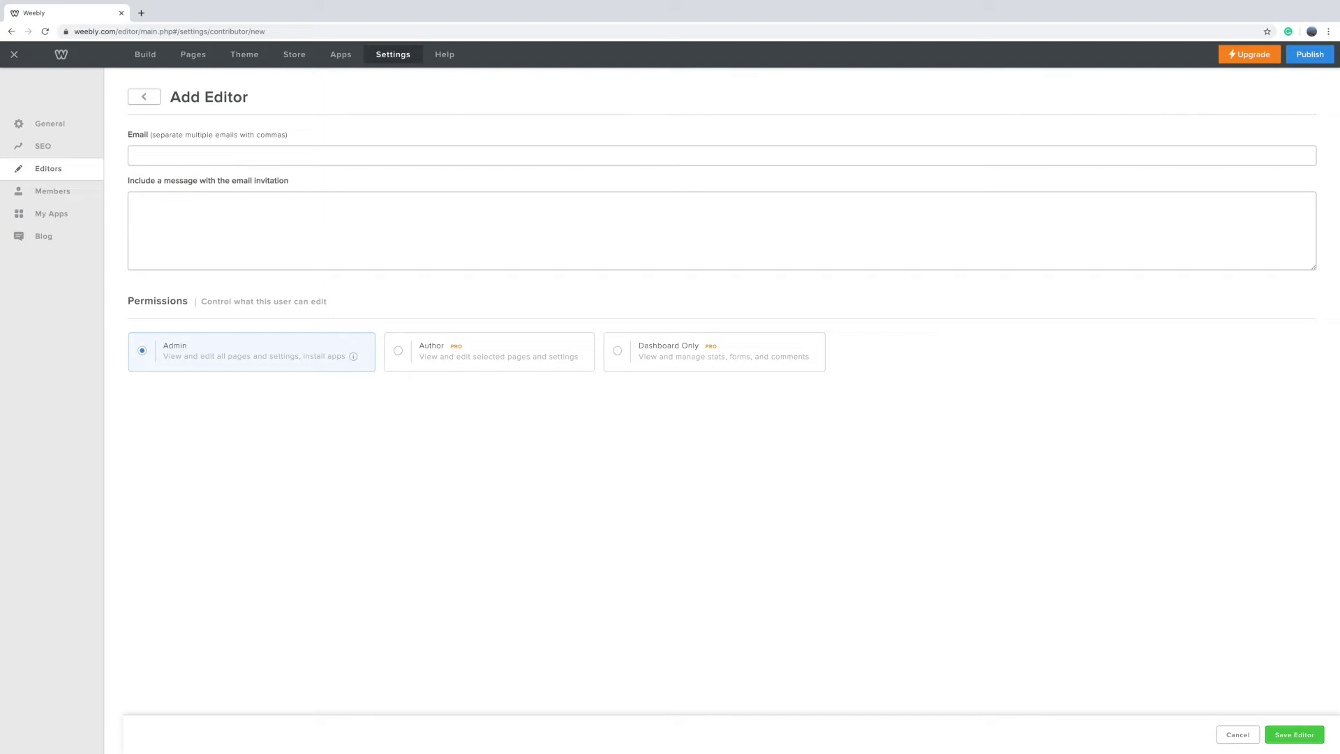
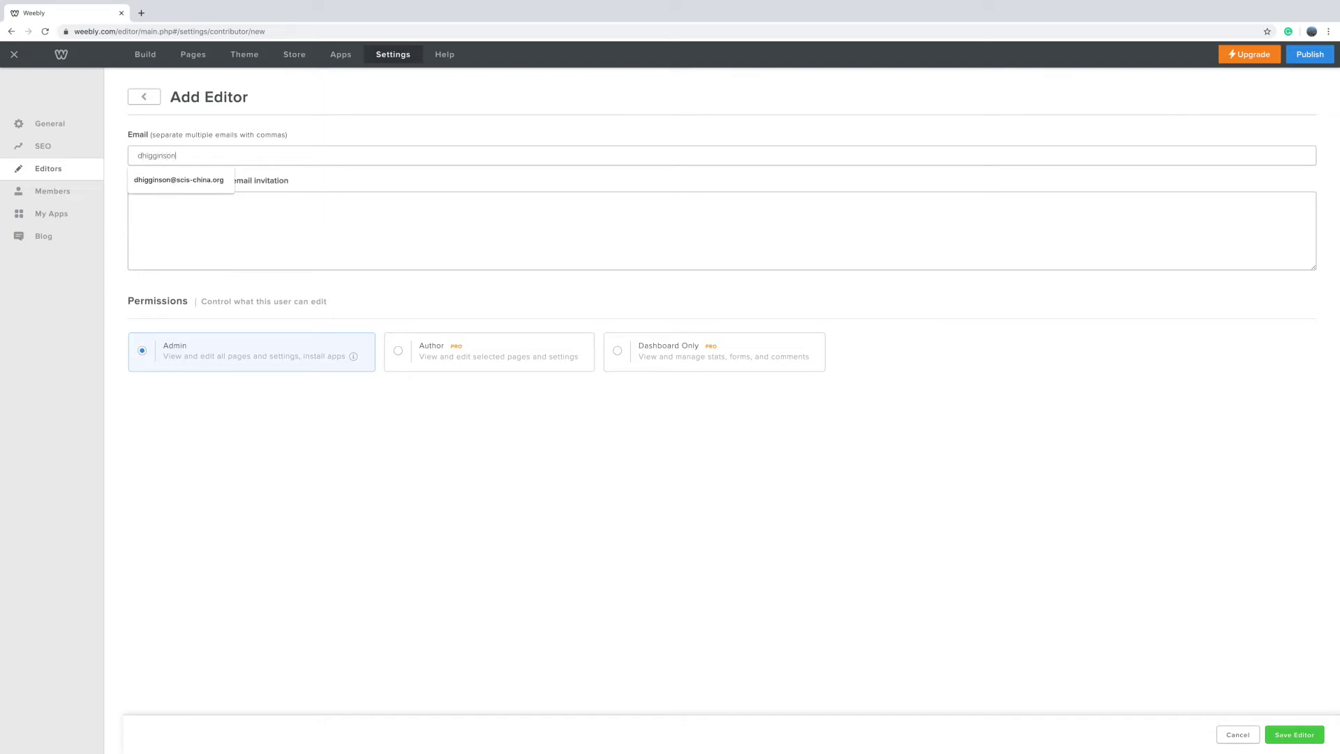
left_click(210, 180)
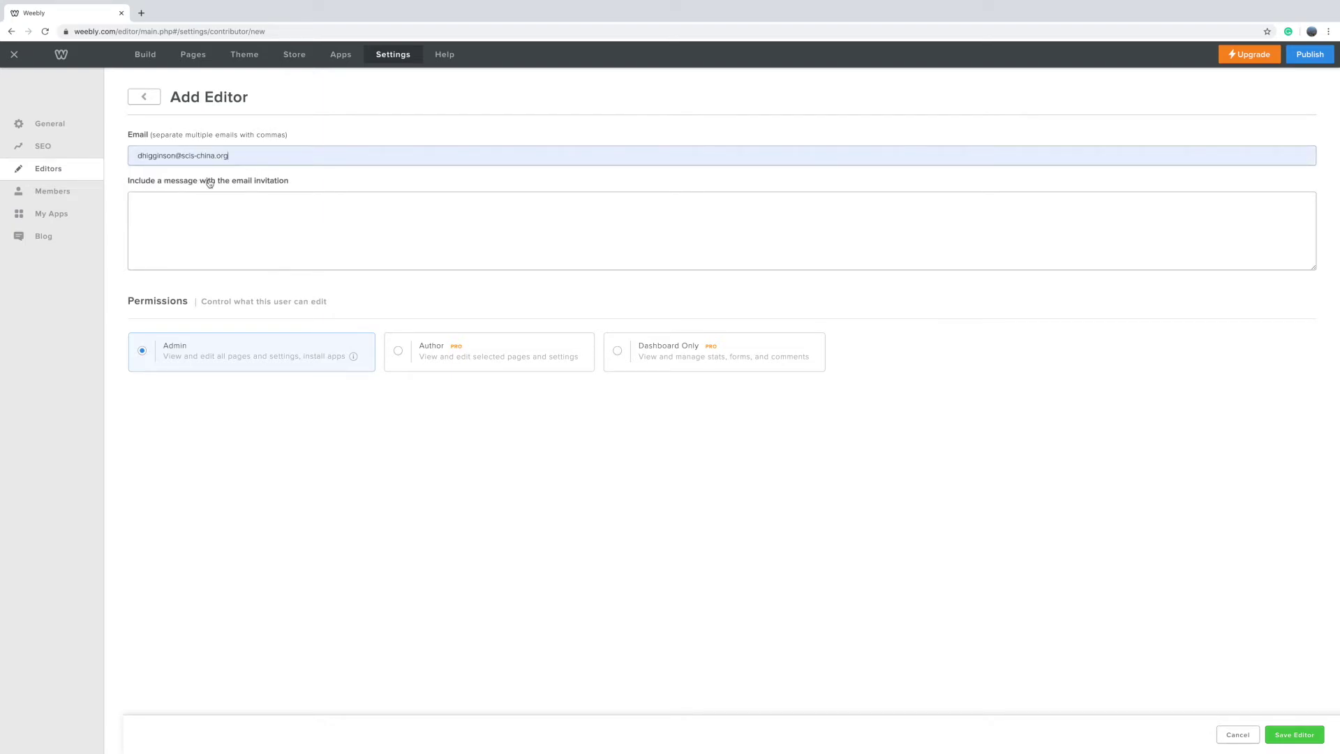
left_click(203, 204)
left_click(1284, 732)
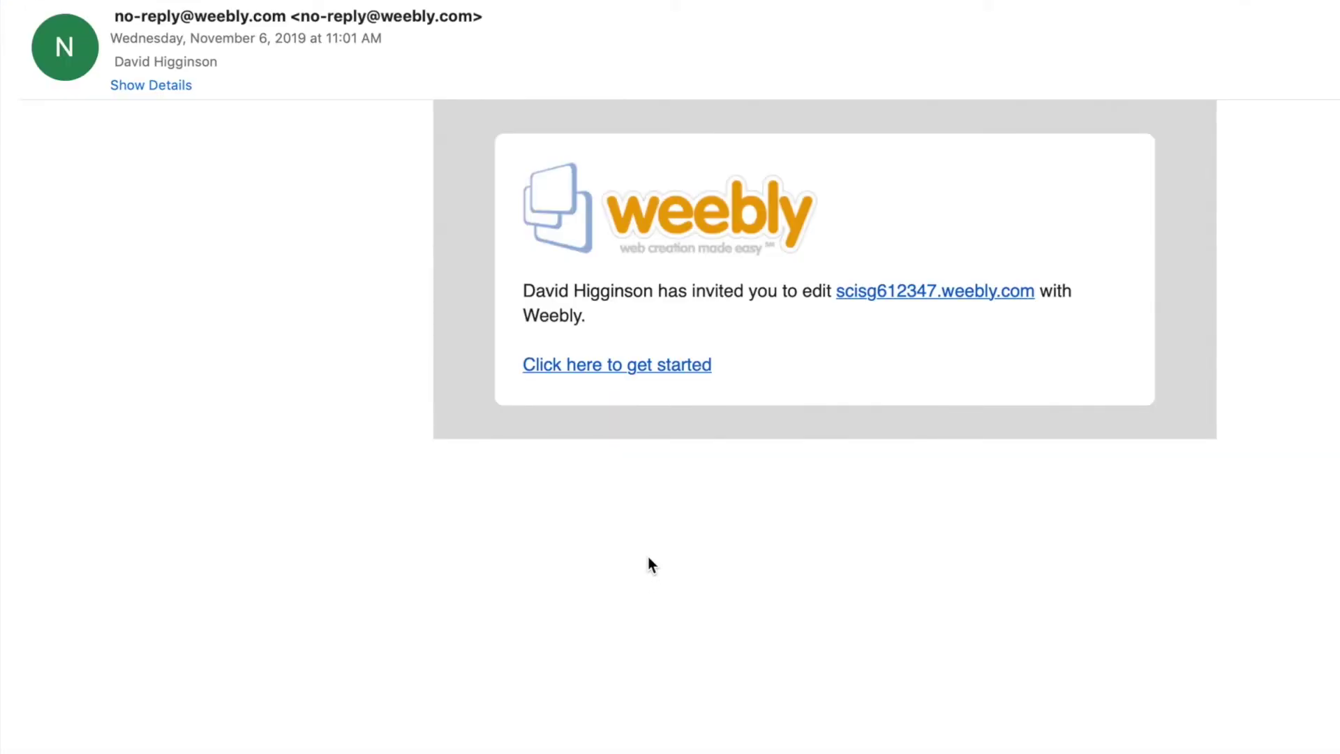
left_click(658, 365)
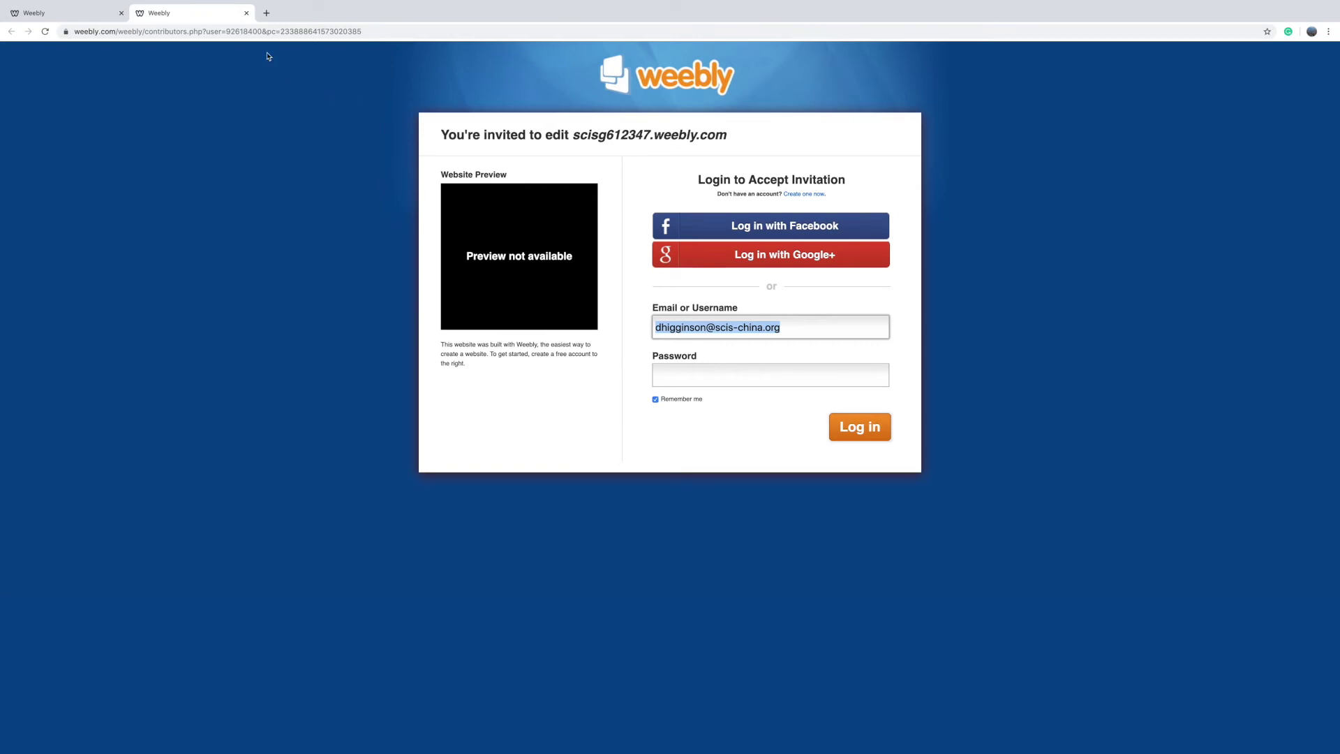
left_click(246, 13)
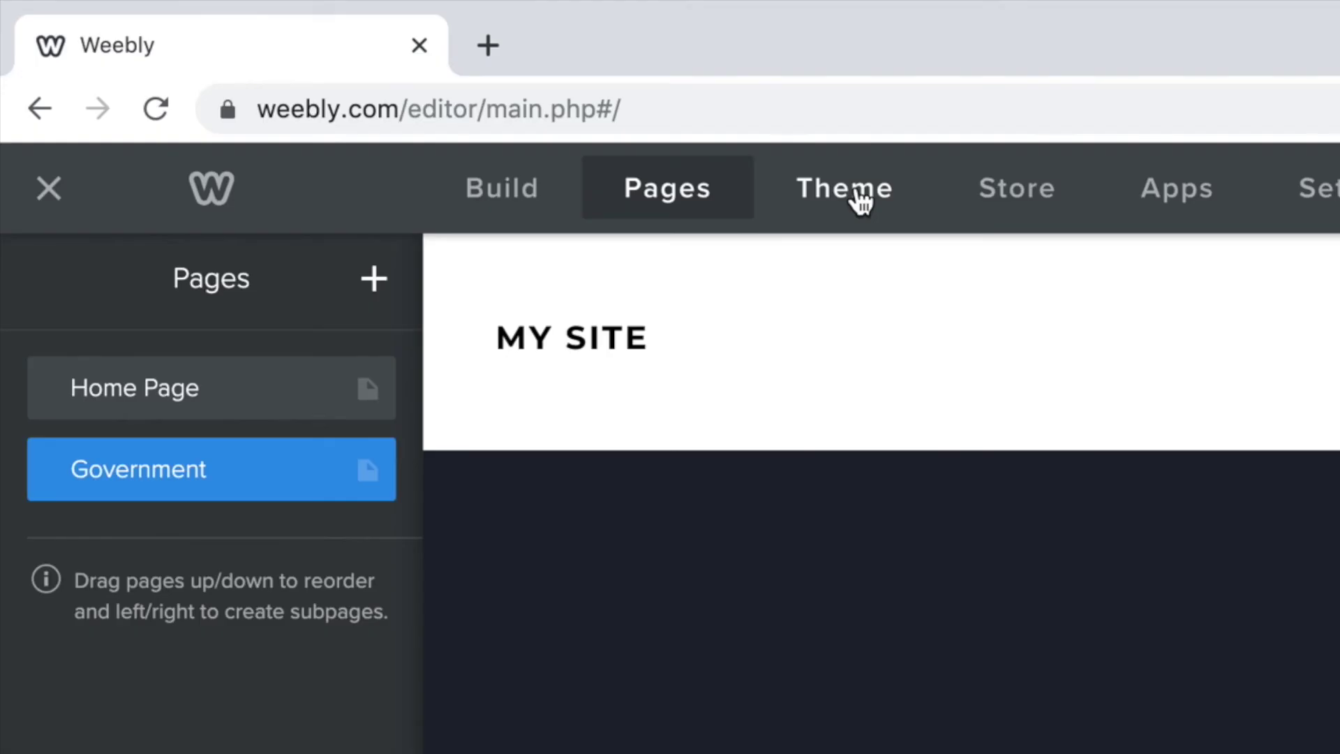
Step: Change the Headline font from Lilly to Droid Sans under Theme > Change Fonts
left_click(248, 57)
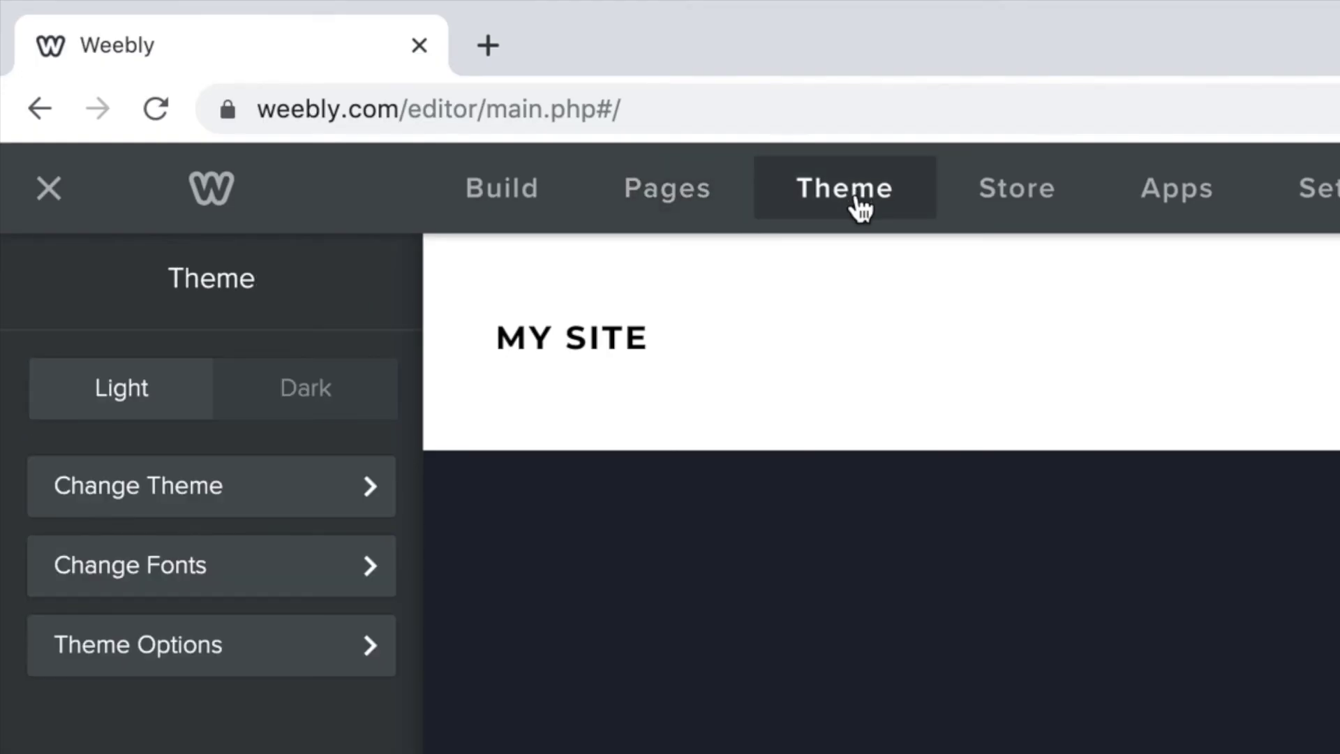
left_click(196, 592)
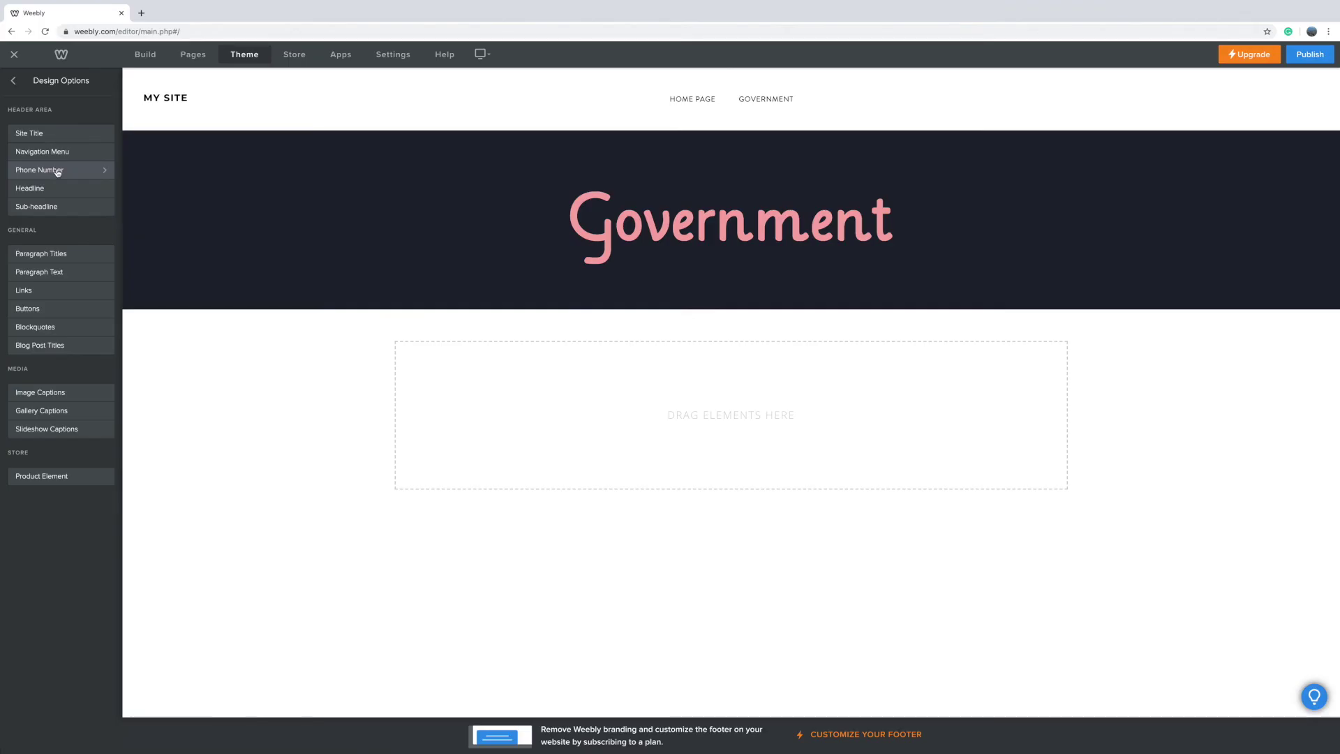
left_click(59, 189)
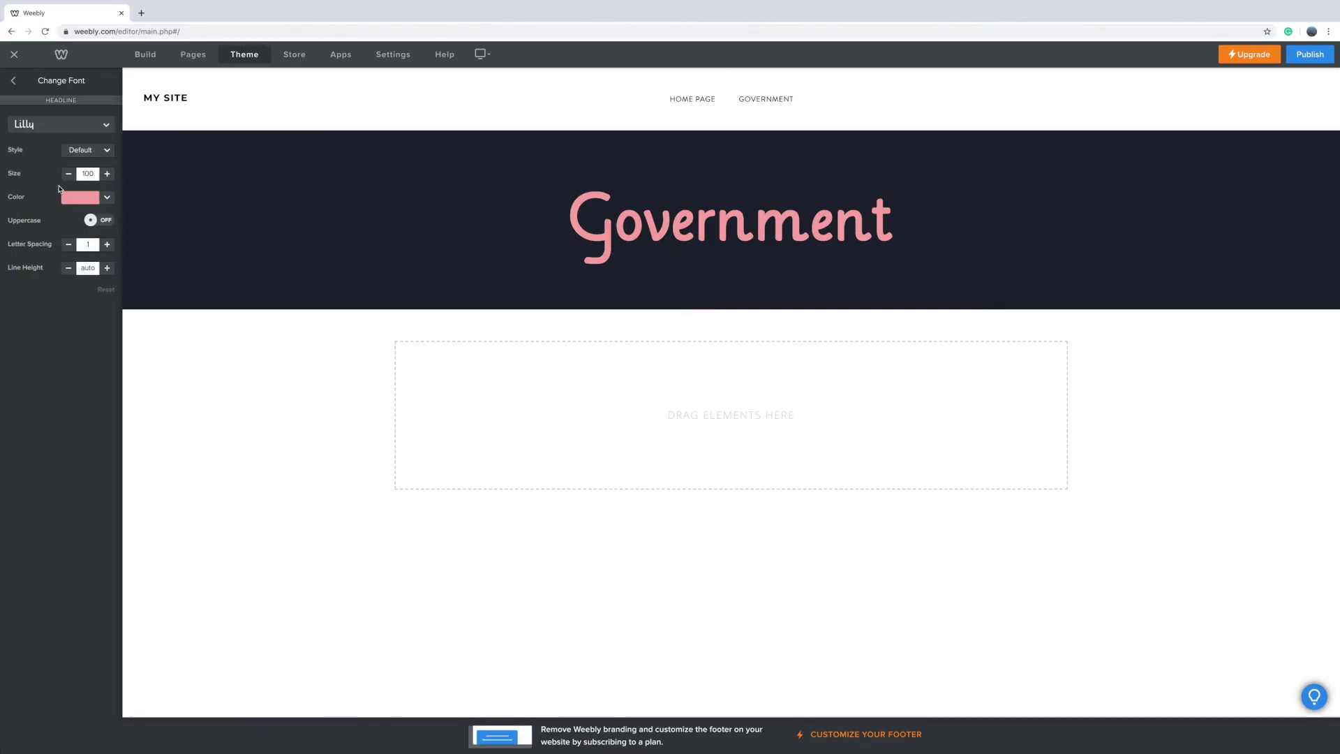
left_click(107, 125)
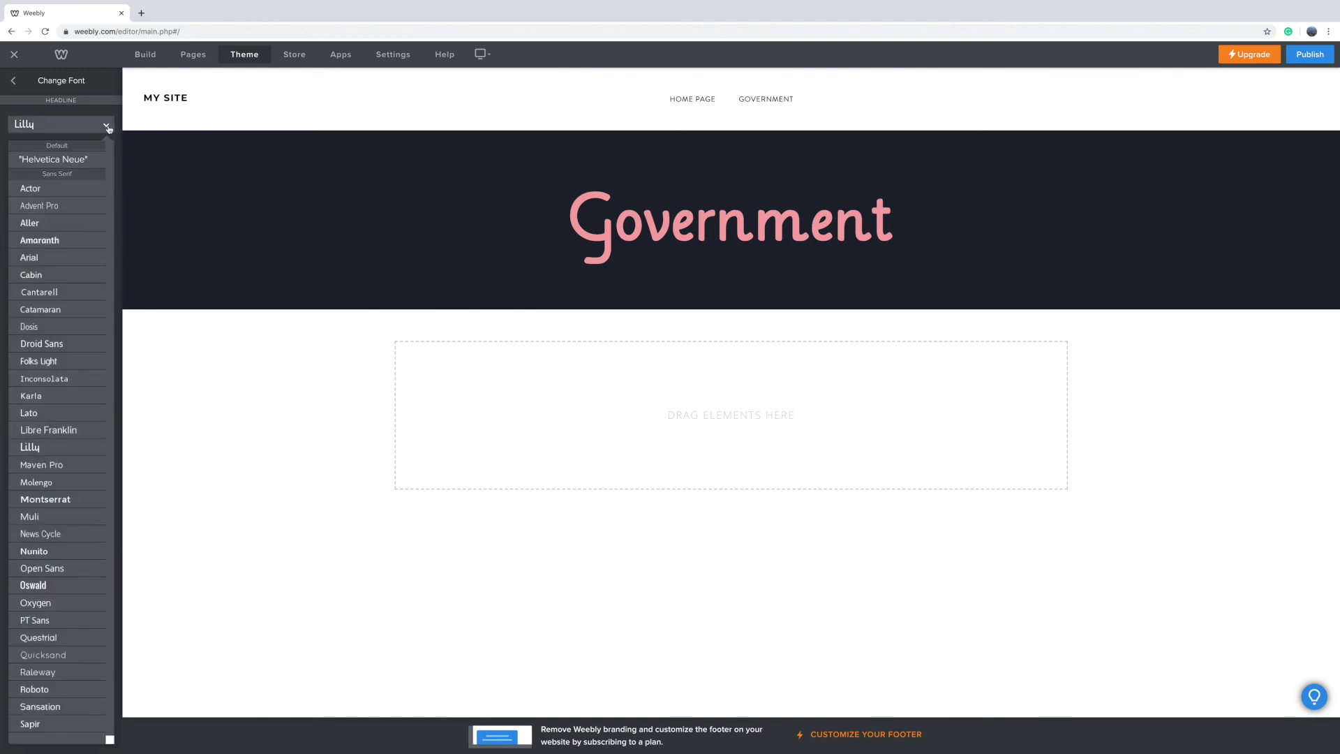
left_click(80, 344)
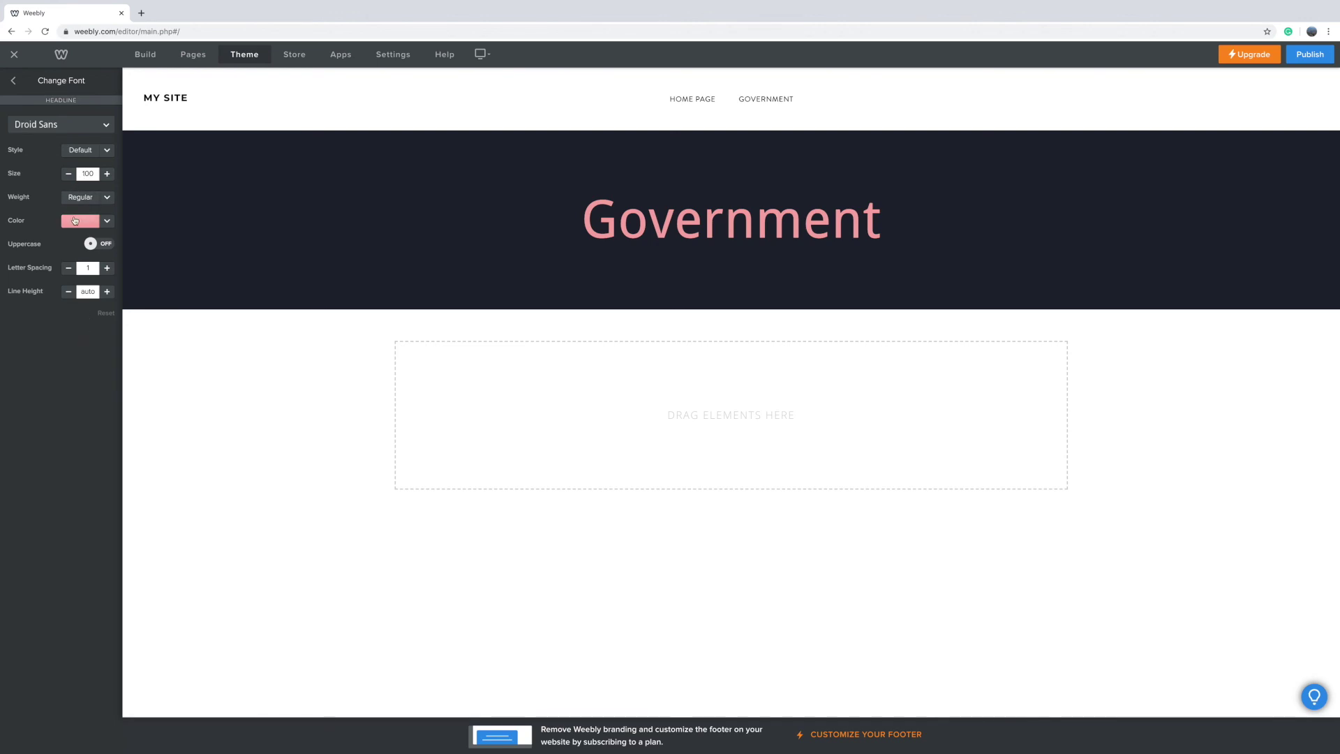
left_click(12, 81)
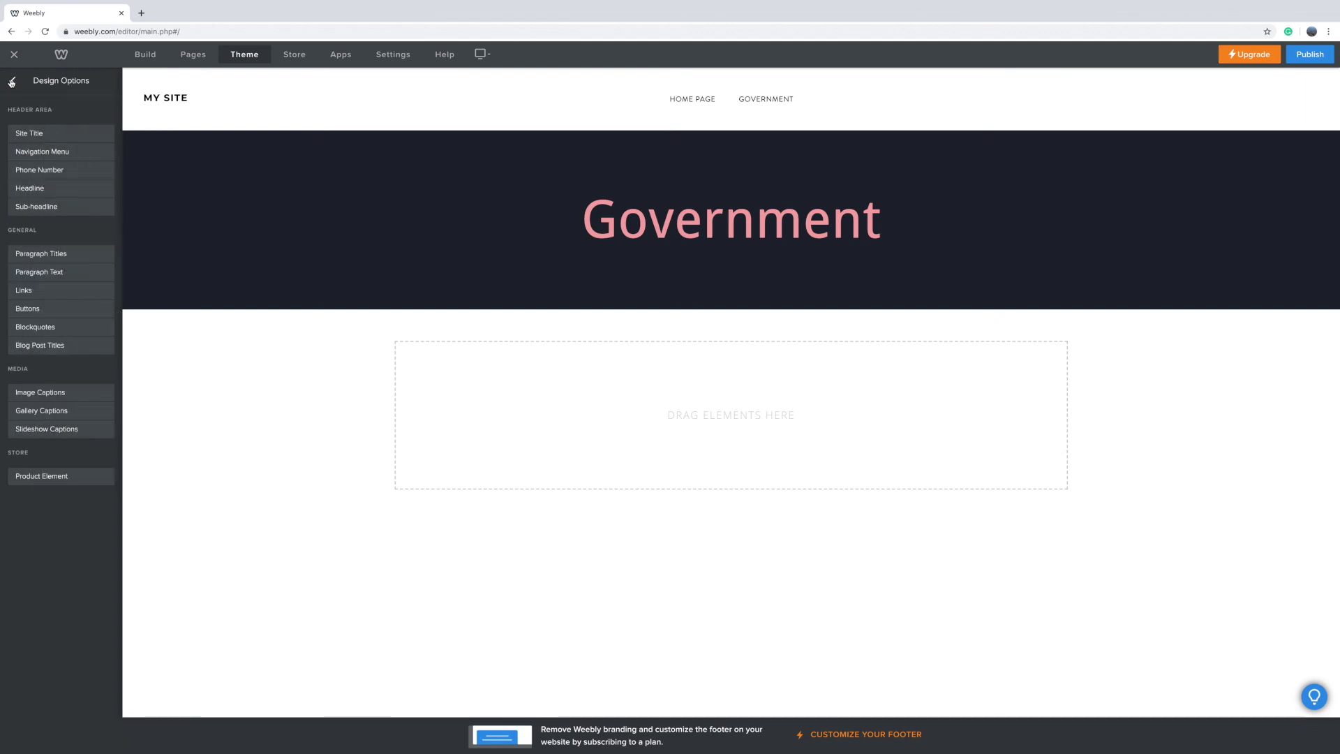